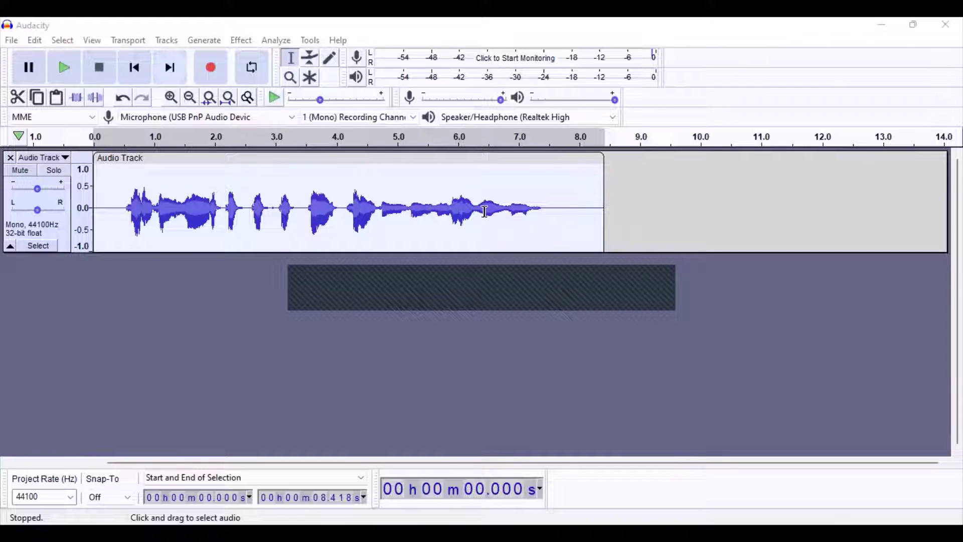
Run the ACX Check Nyquist code: peak -3.71 dB and RMS -22.08 dB pass, noise floor -93.43 dB warns
left_click(311, 40)
left_click(383, 176)
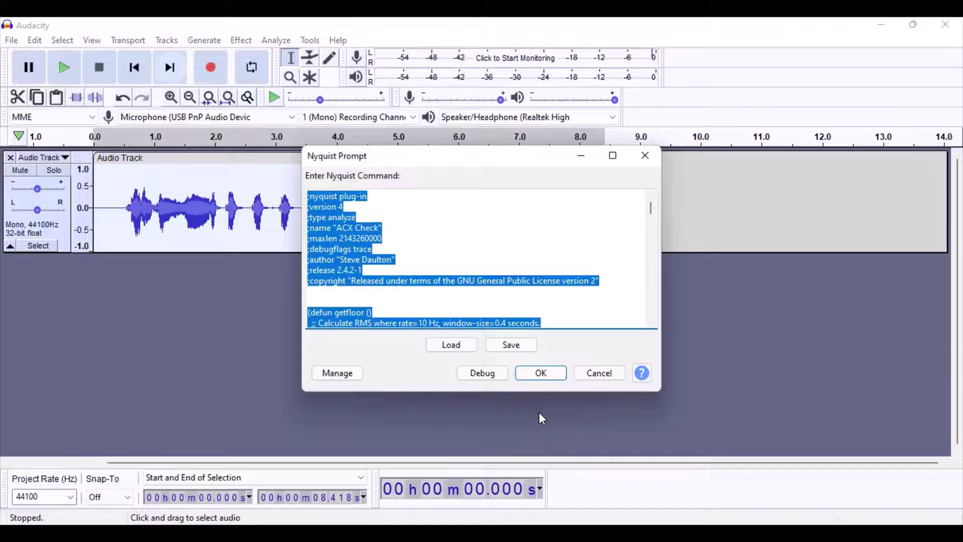
left_click(538, 373)
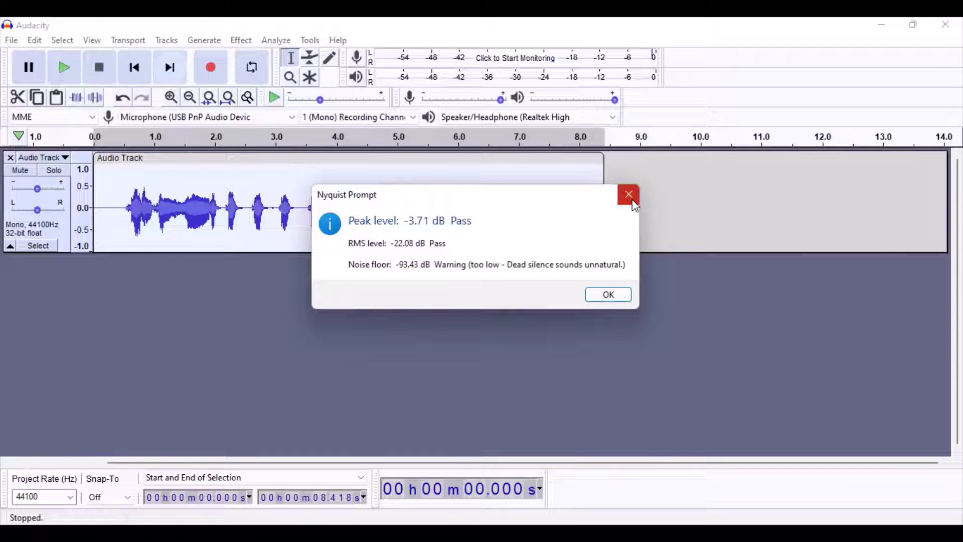
Apply a Graphic EQ curve with the 20–50 Hz and 16k–20k bands at 20 dB
left_click(634, 206)
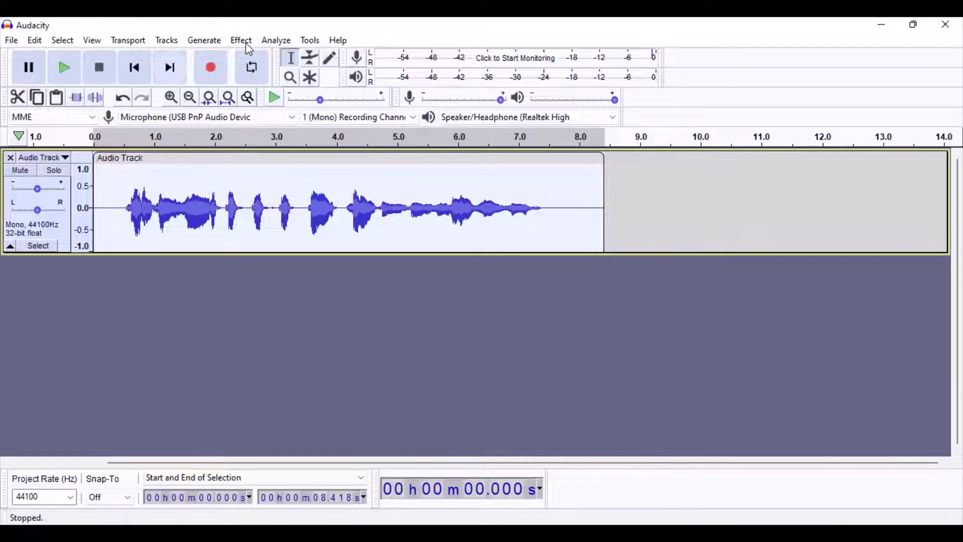
left_click(242, 41)
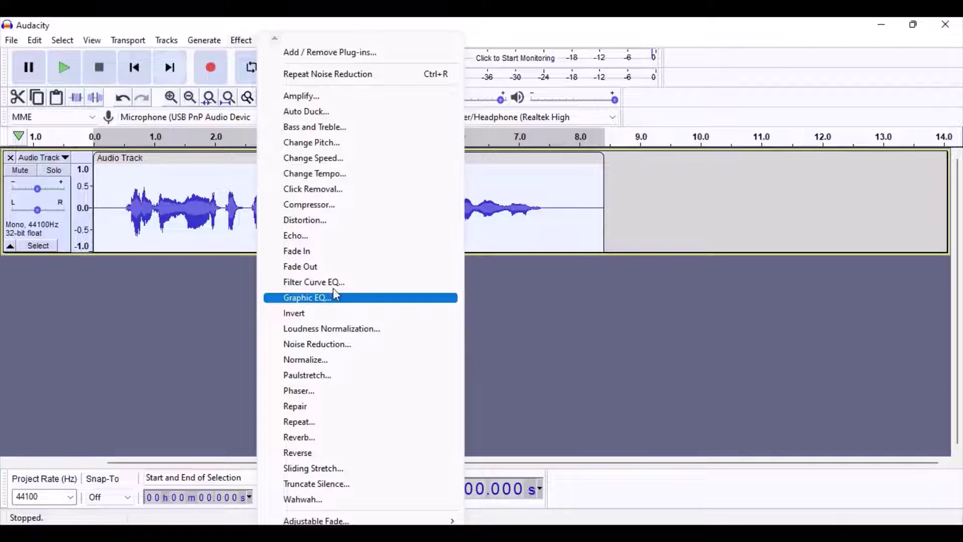
left_click(321, 300)
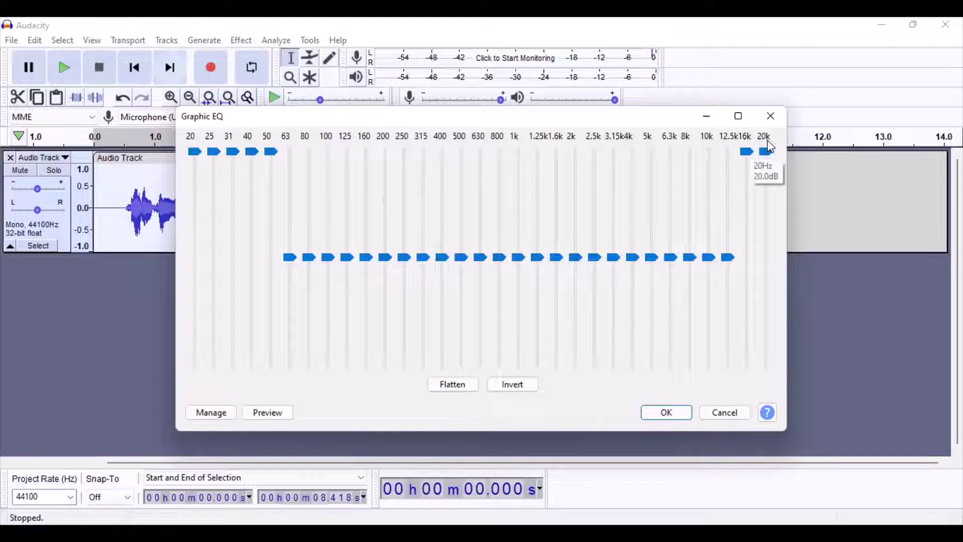
left_click(662, 415)
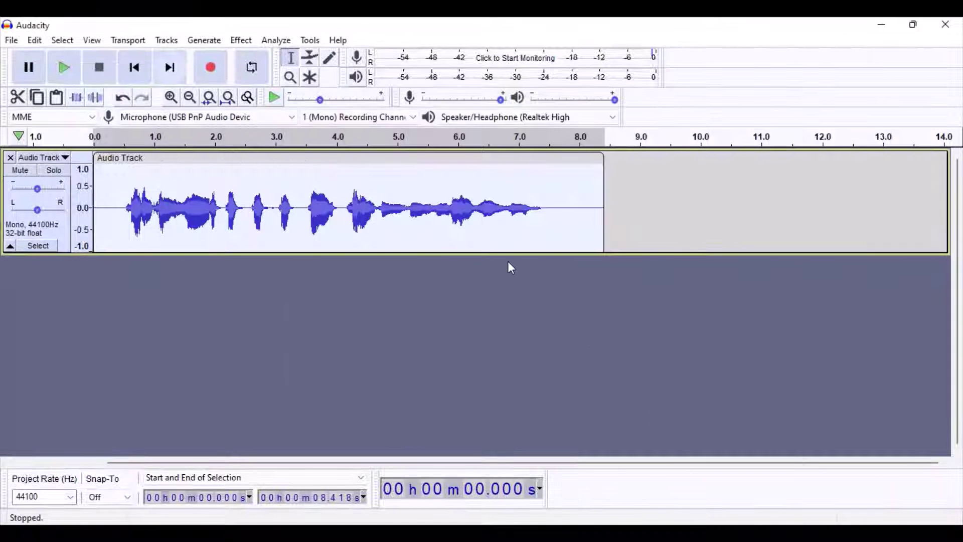
Re-run the ACX Check on the equalized speech track
left_click(309, 40)
left_click(359, 171)
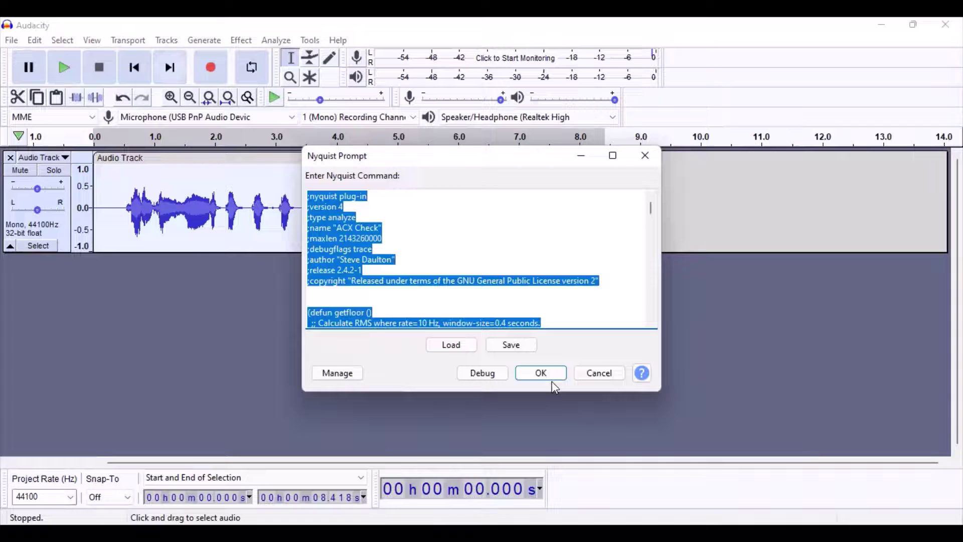
left_click(541, 373)
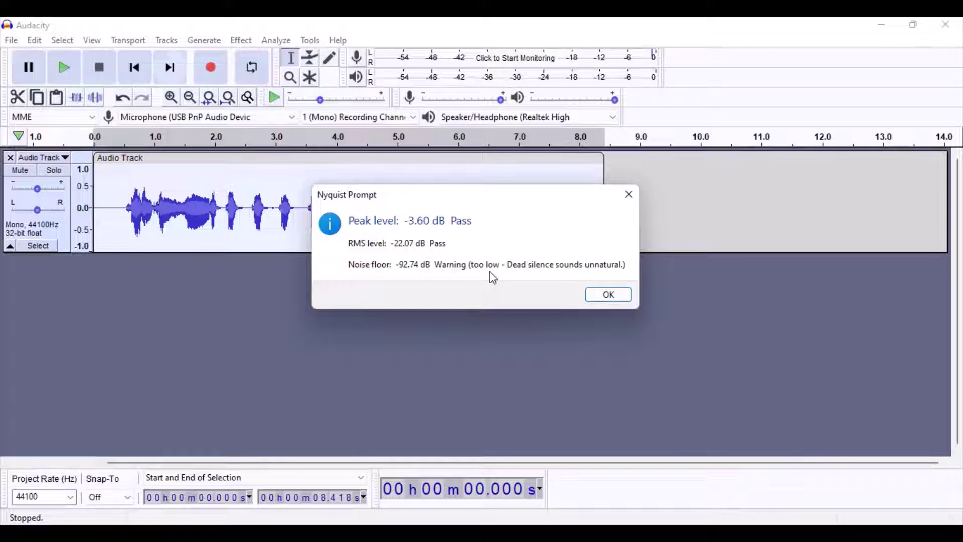
Apply the Graphic EQ curve to the speech track a second time
left_click(629, 195)
left_click(241, 40)
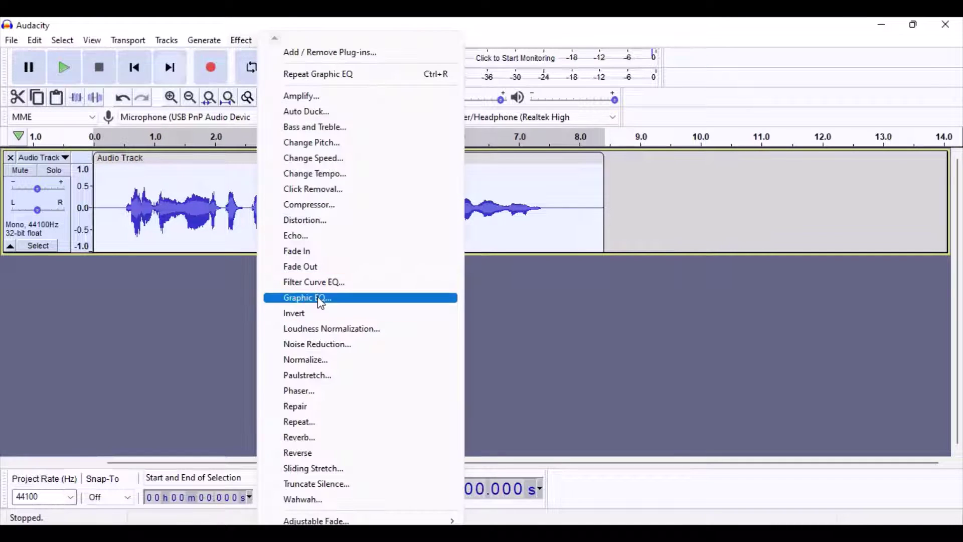
left_click(321, 299)
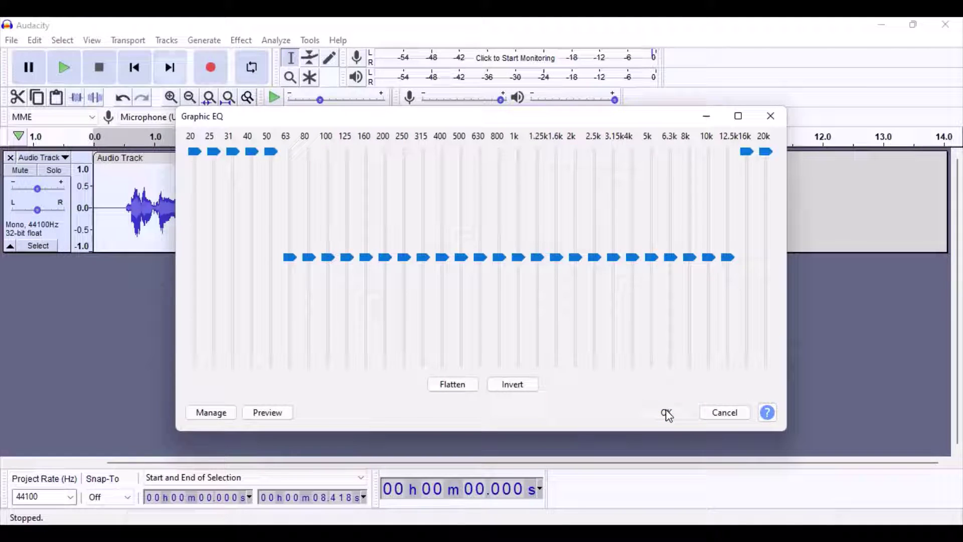
left_click(668, 414)
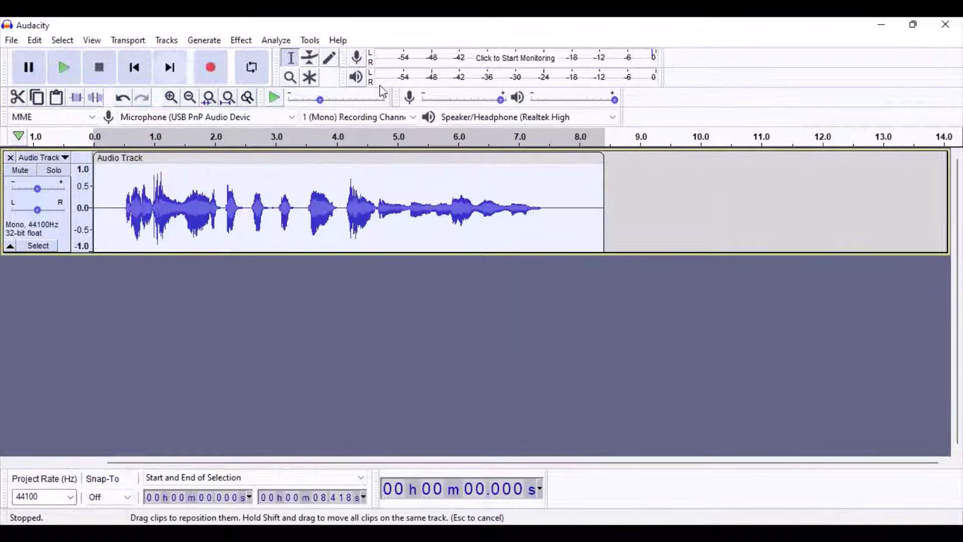
Run the ACX Check: peak -1.54 dB fails, RMS -21.59 dB and noise floor -82.80 dB pass
left_click(311, 41)
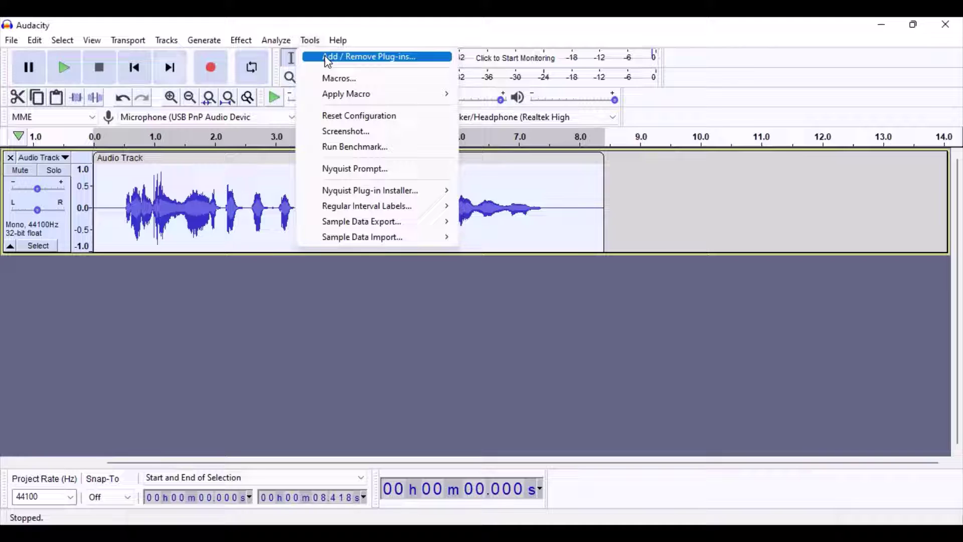
left_click(375, 172)
left_click(542, 376)
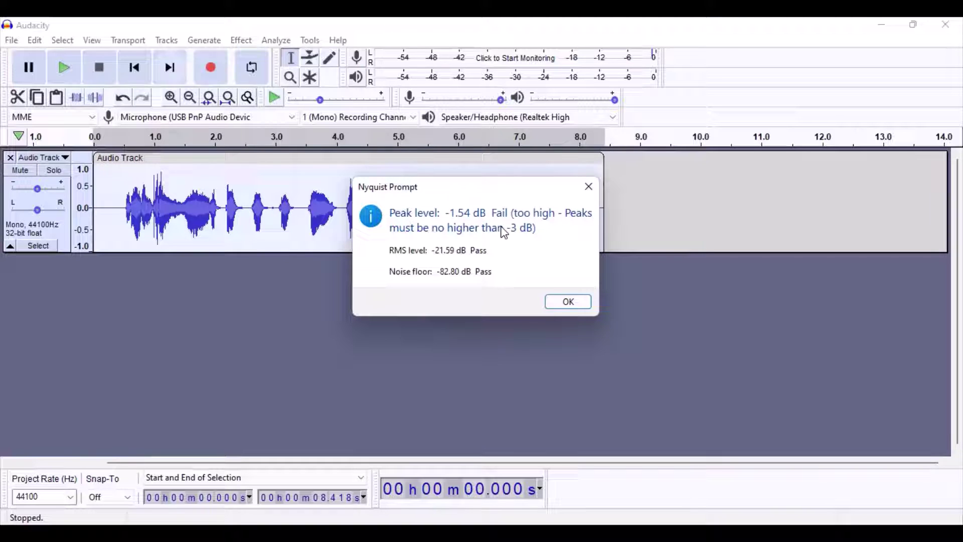
Apply Normalize to the speech track and run the ACX Check on the result
left_click(570, 303)
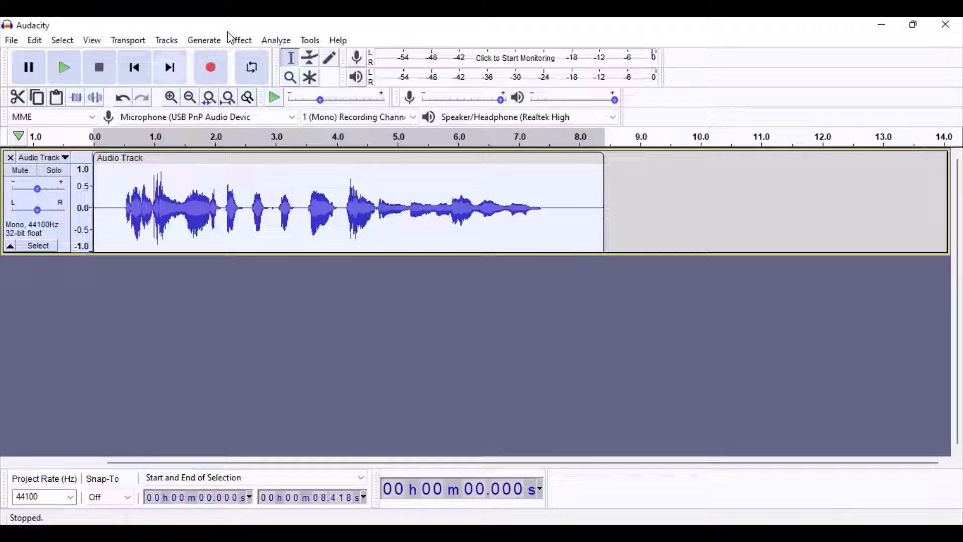
left_click(240, 40)
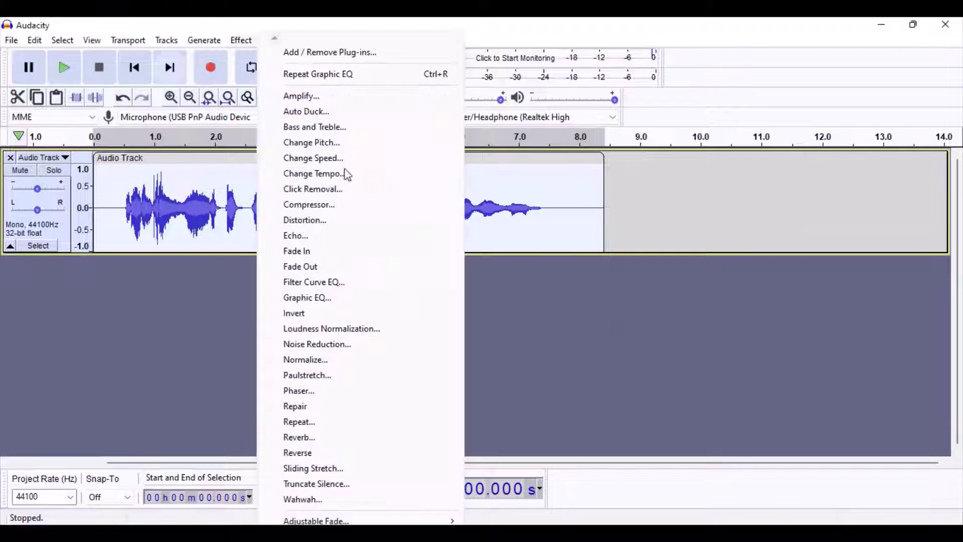
left_click(353, 359)
left_click(510, 316)
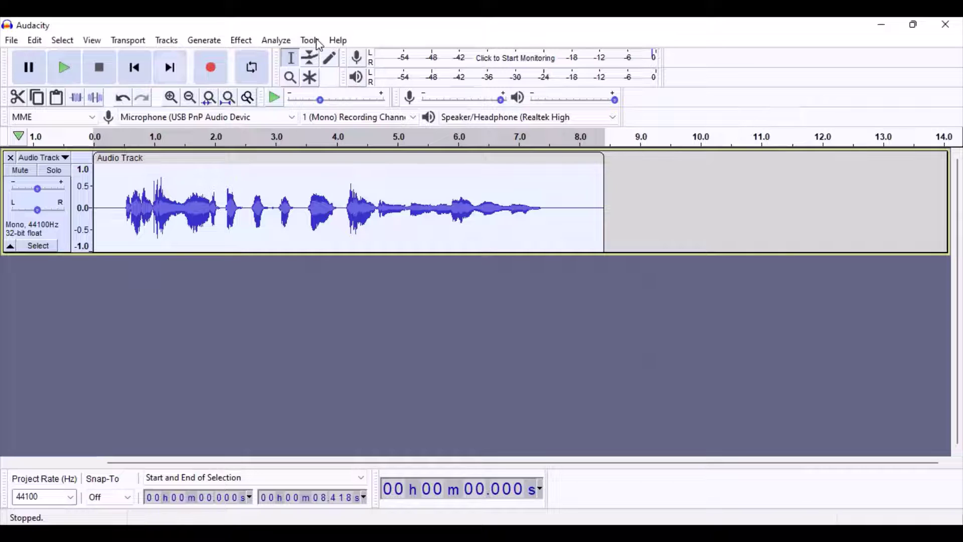
left_click(312, 41)
left_click(389, 173)
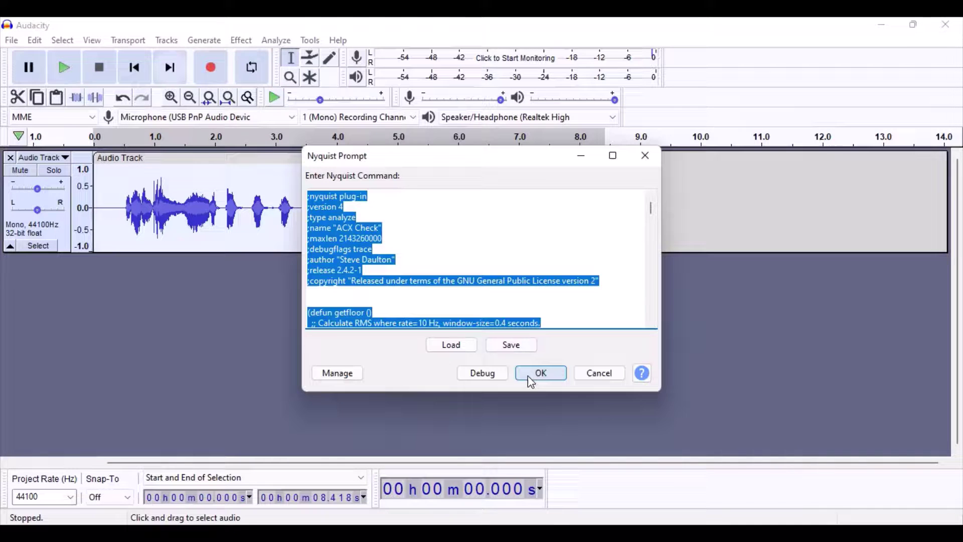
left_click(533, 376)
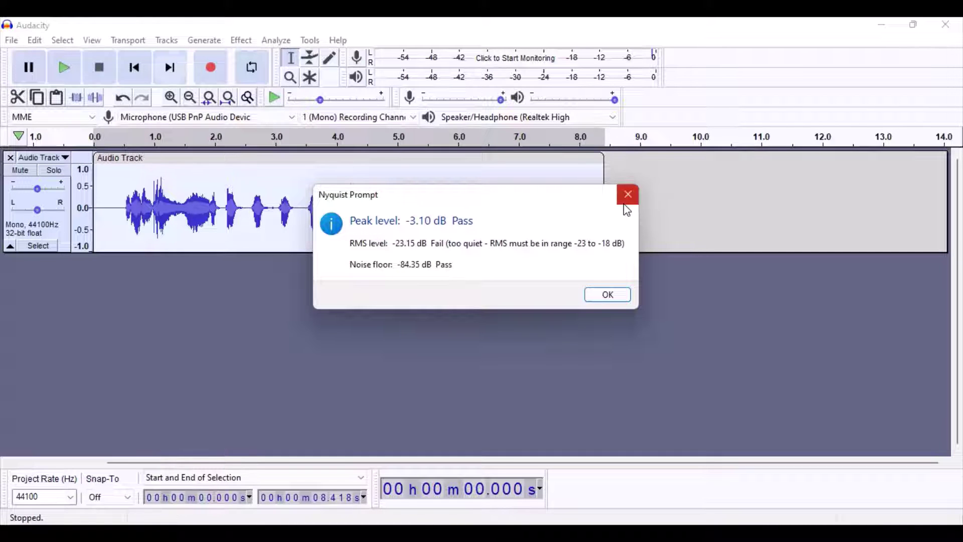
Undo the Normalize and rerun the ACX Check, again showing peak -1.54 dB failing
left_click(627, 198)
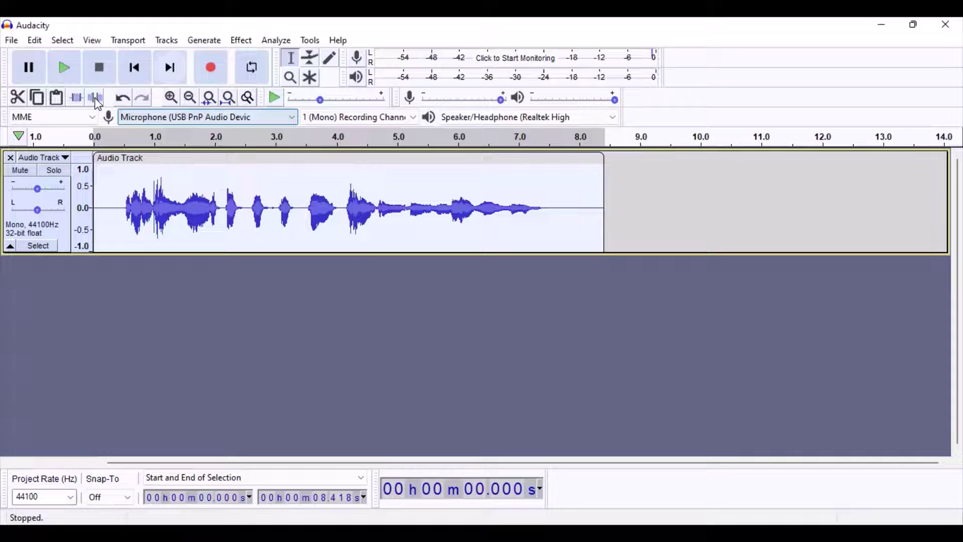
left_click(122, 100)
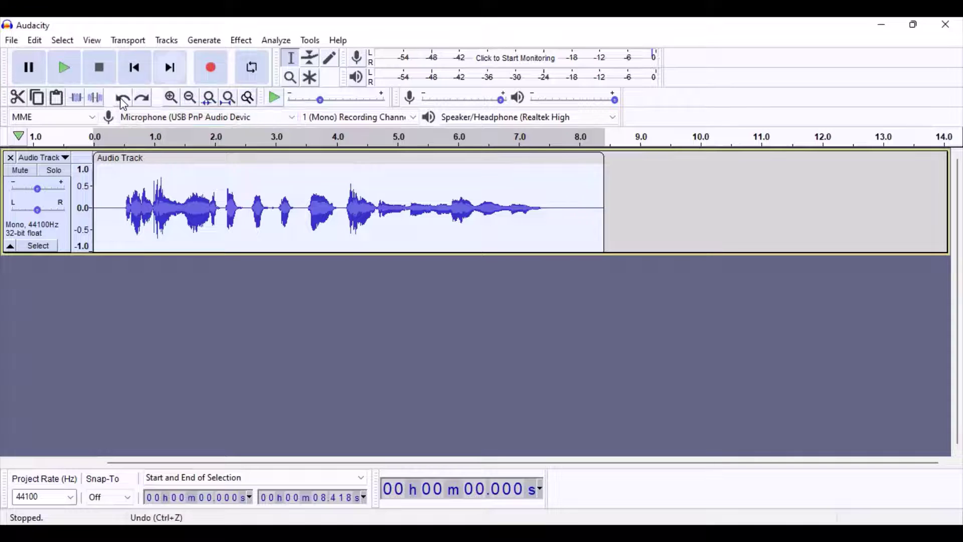
left_click(313, 41)
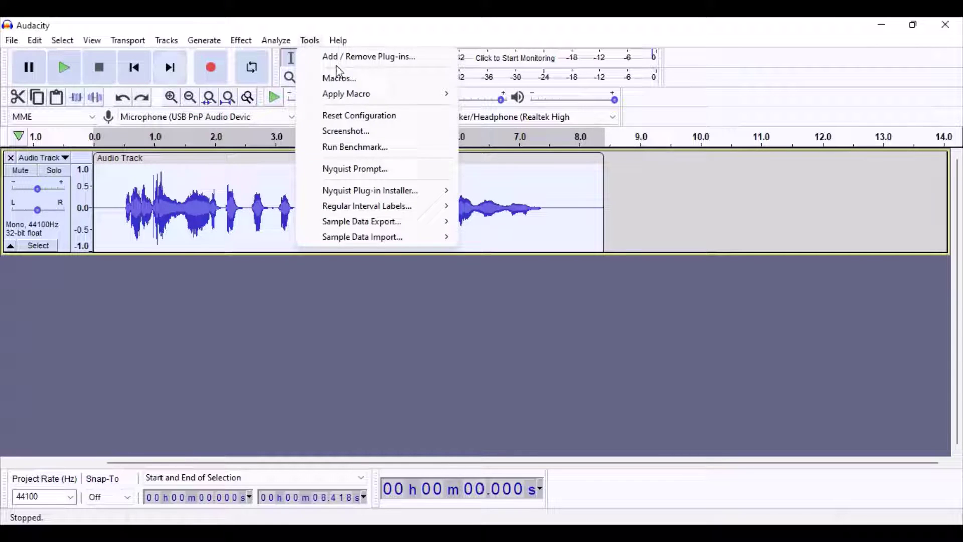
left_click(400, 179)
left_click(537, 376)
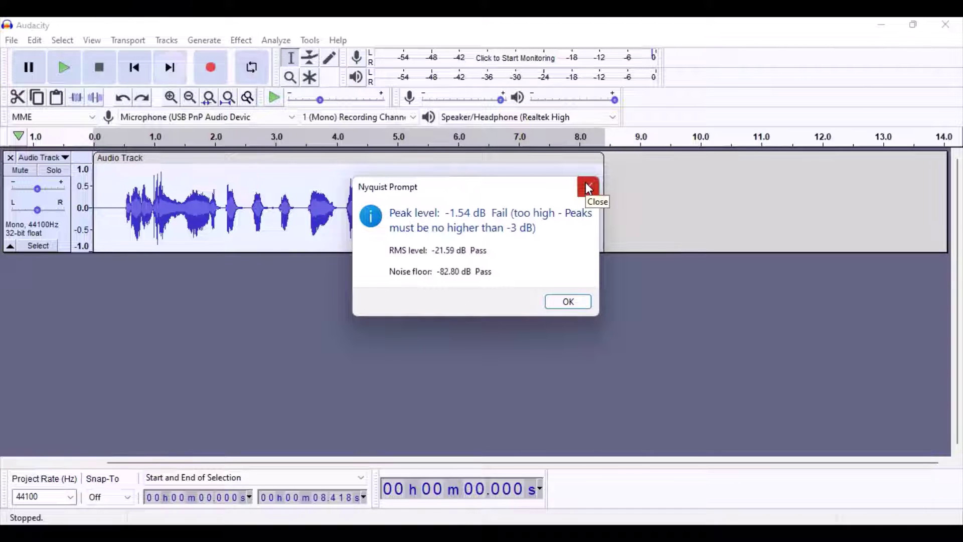
left_click(588, 185)
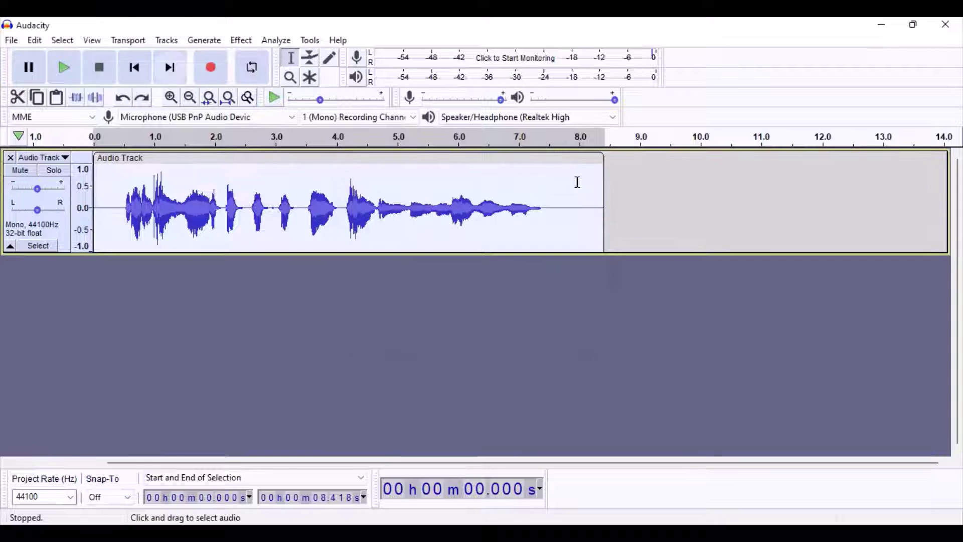
Amplify the speech track by -2 dB
left_click(242, 42)
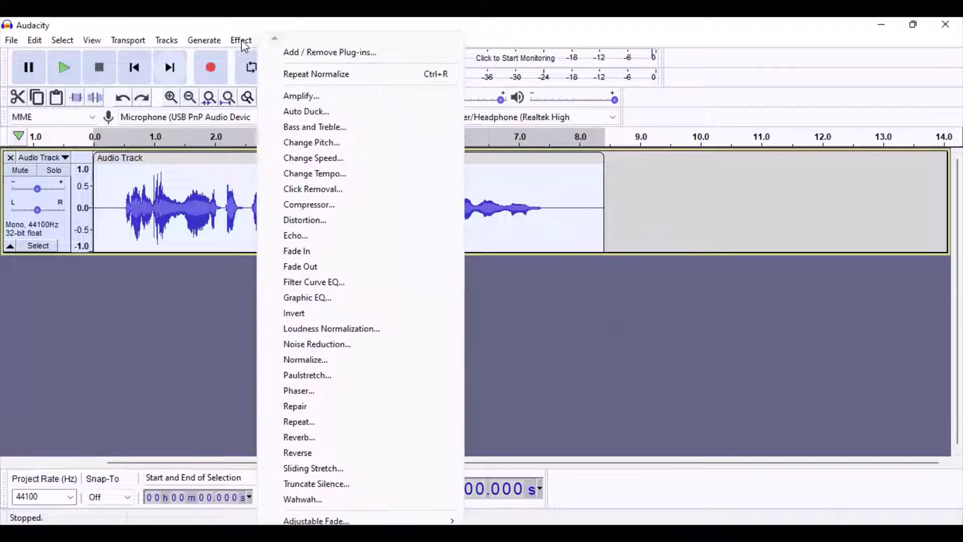
left_click(346, 97)
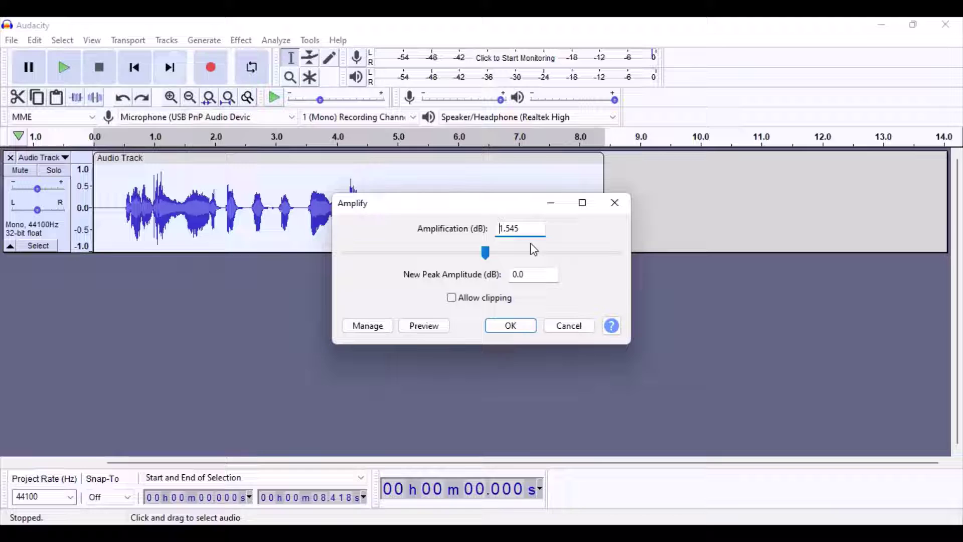
key("BackSpace")
key("BackSpace")
key("BackSpace")
key("BackSpace")
key("BackSpace")
type("-2")
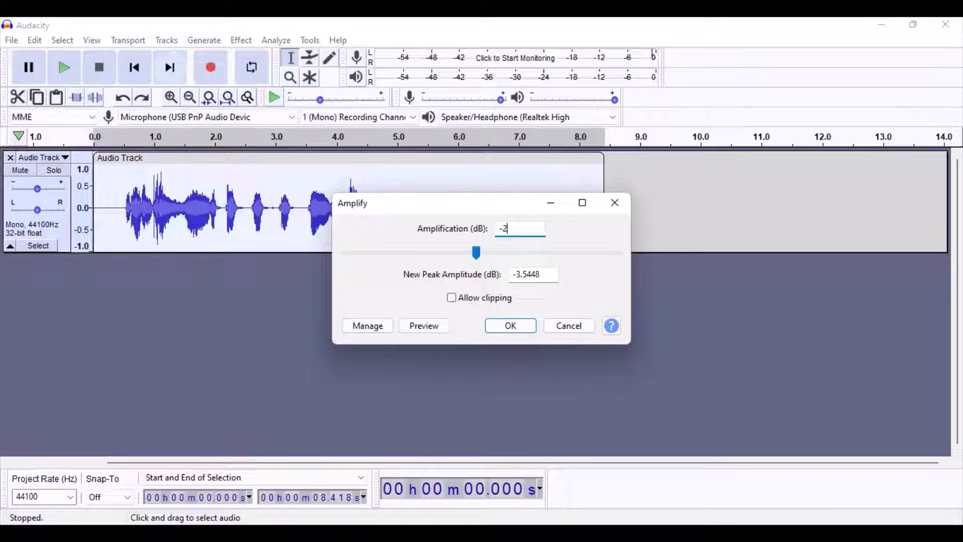
key("Return")
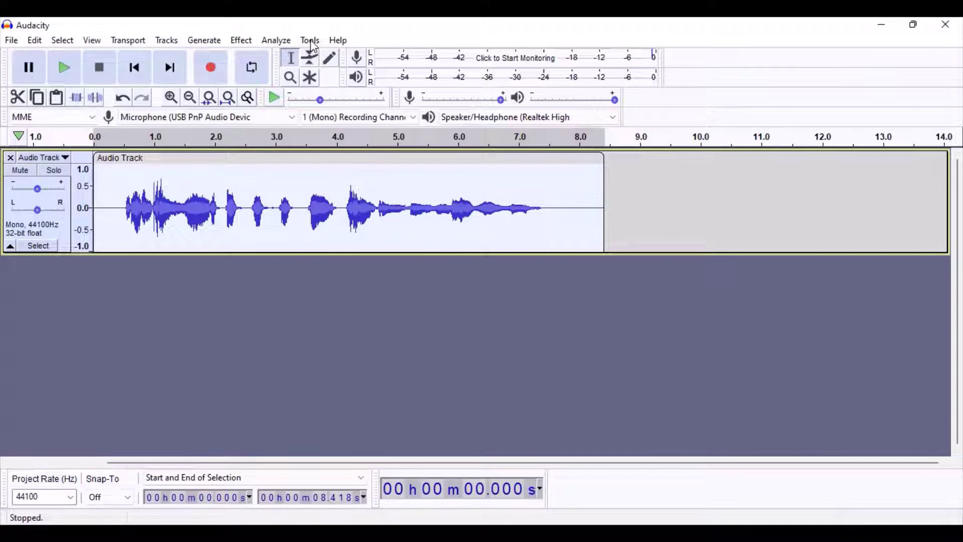
Run the ACX Check: peak -3.54 dB passes, RMS -23.59 dB fails
left_click(310, 40)
left_click(371, 170)
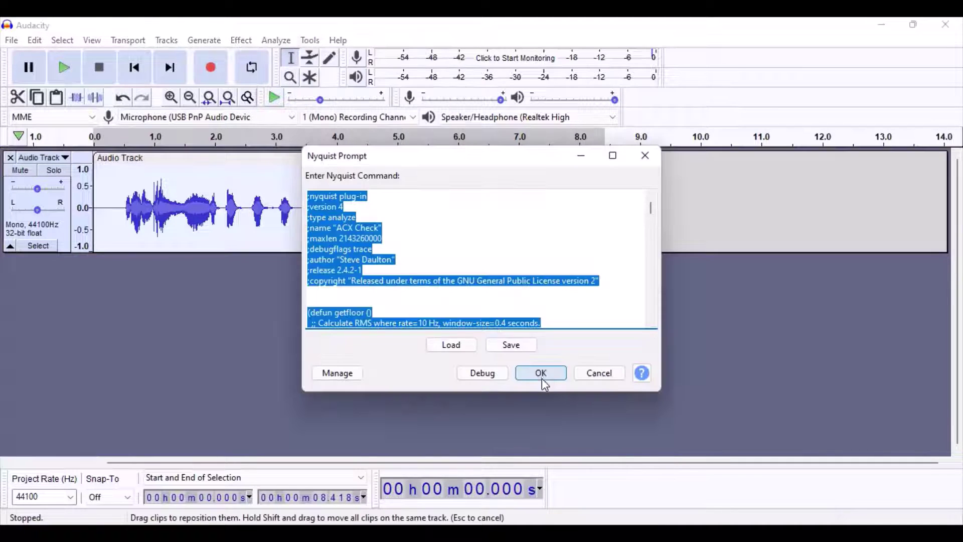
left_click(541, 377)
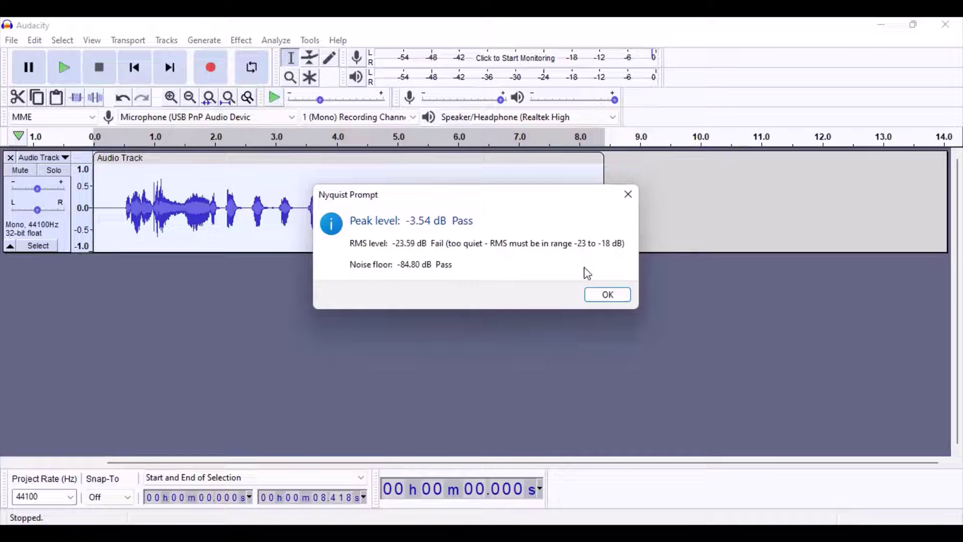
left_click(633, 200)
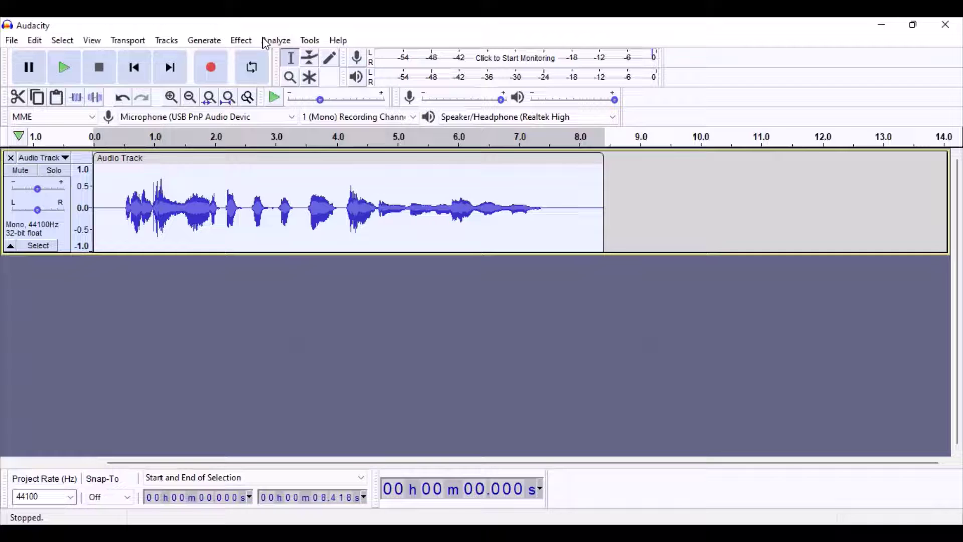
Amplify the speech track by 0.545 dB
left_click(235, 42)
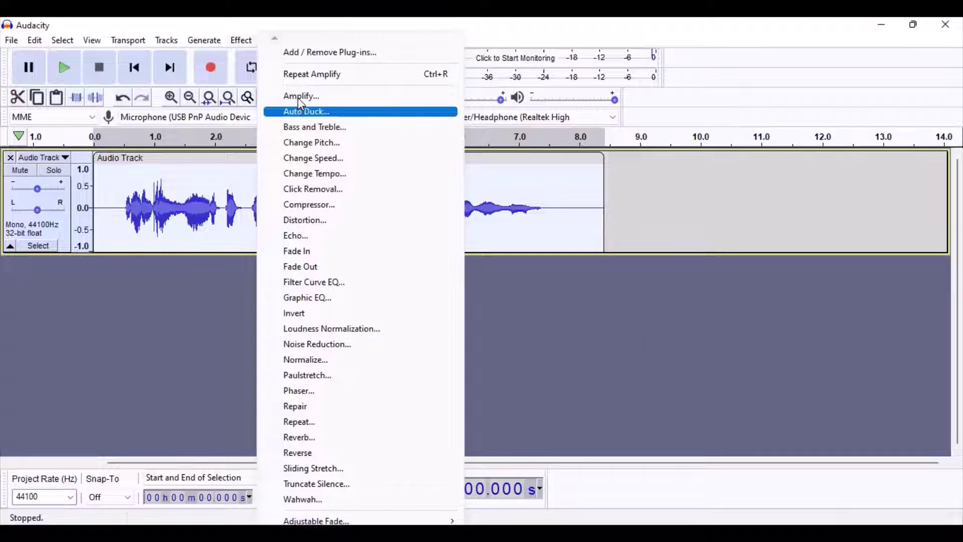
left_click(300, 96)
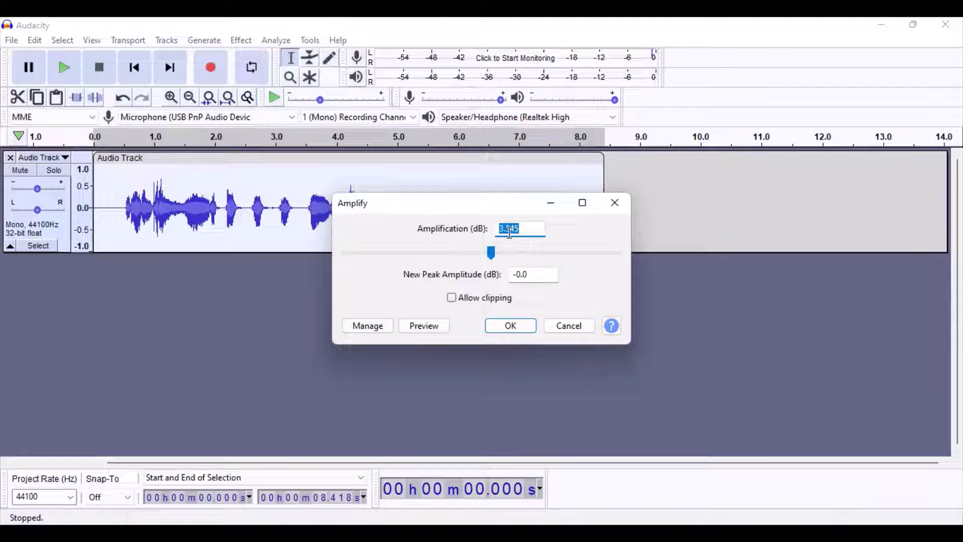
left_click(509, 232)
key("BackSpace")
key("BackSpace")
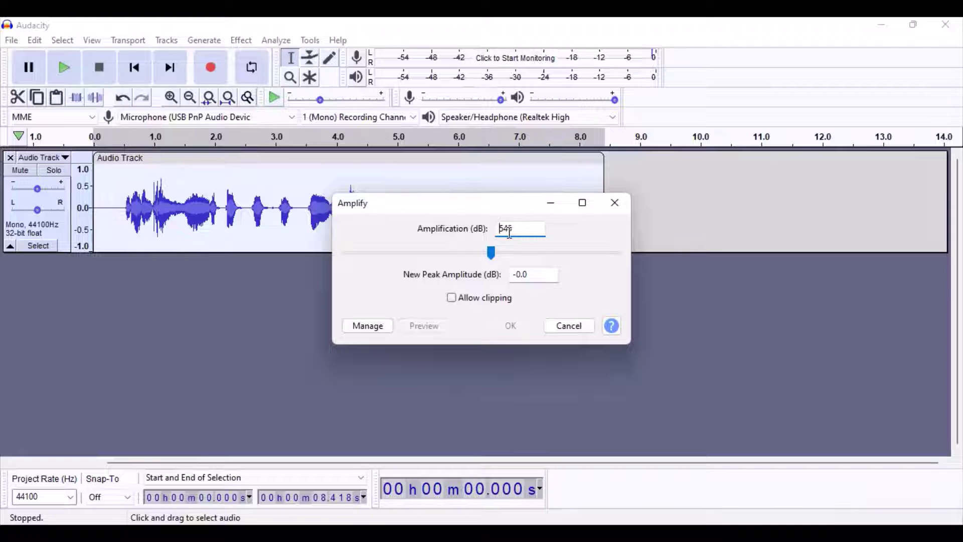
type(".")
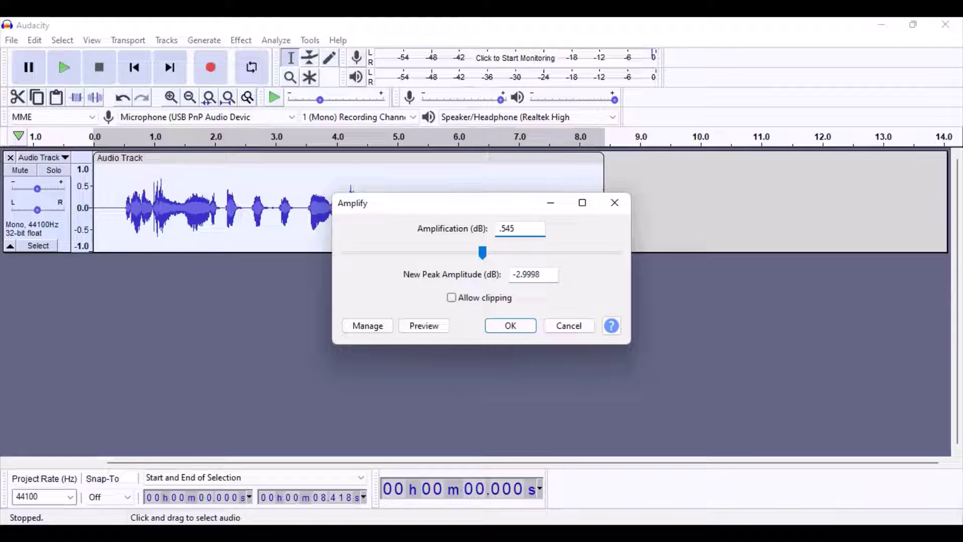
key("Return")
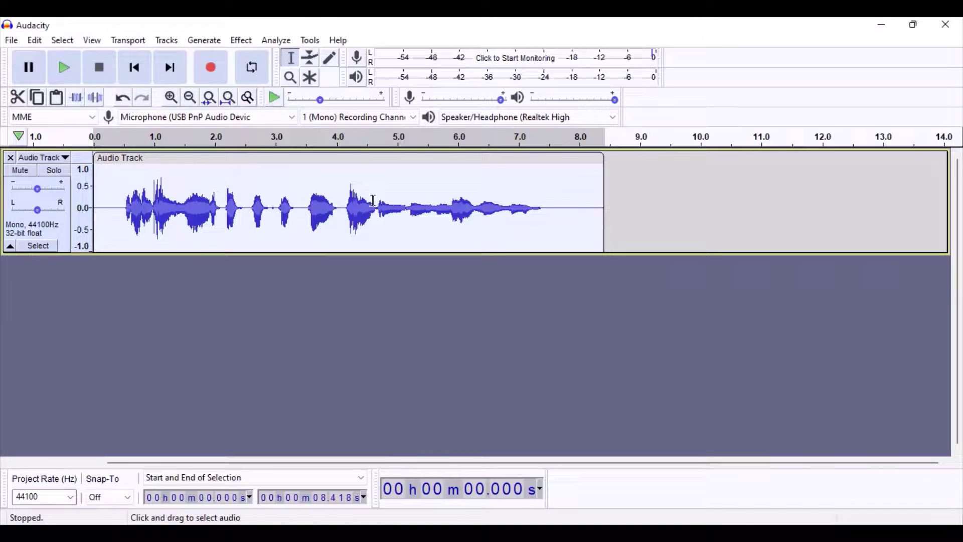
Run the ACX Check on the amplified track and close the results
left_click(310, 40)
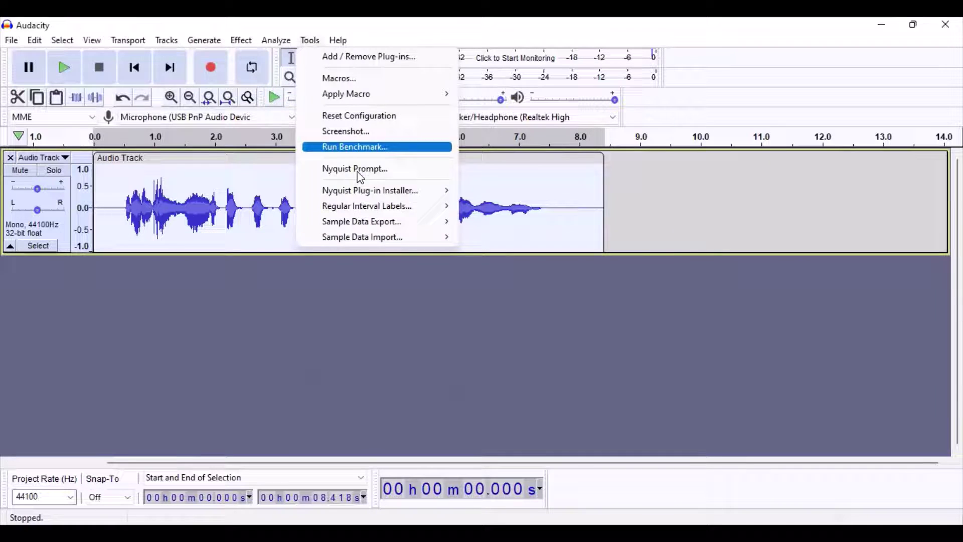
left_click(357, 170)
left_click(541, 374)
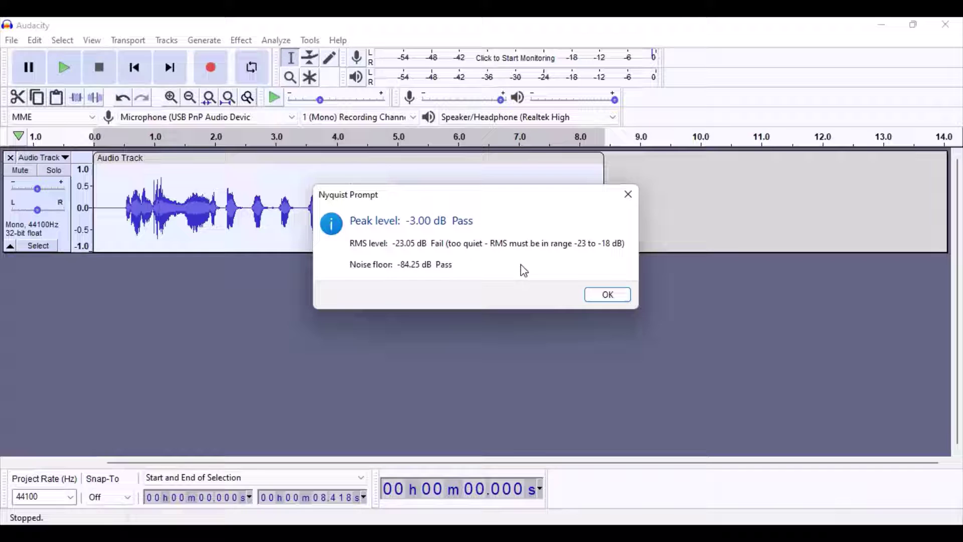
left_click(634, 195)
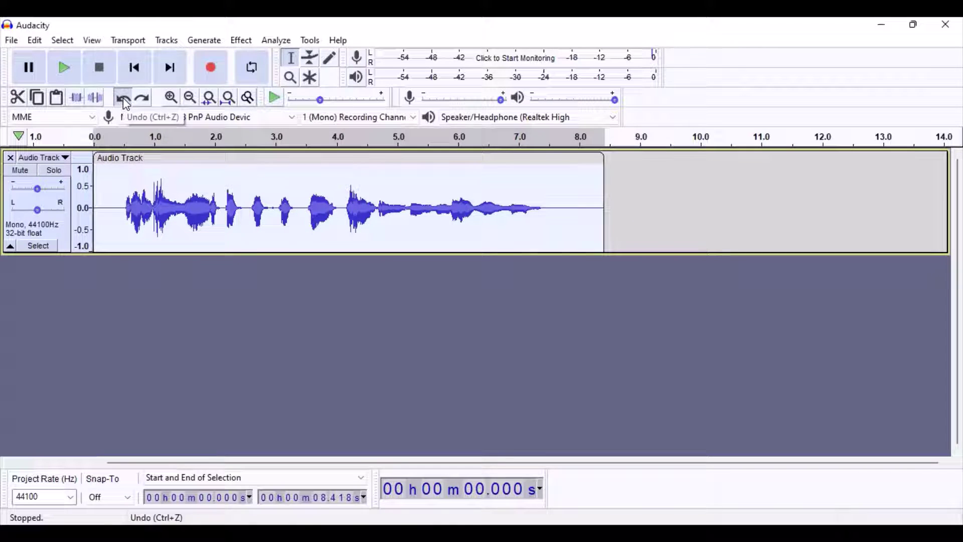
Rerun the ACX Check after undoing: peak -1.54 dB fails, RMS -21.59 dB passes
left_click(309, 40)
left_click(355, 169)
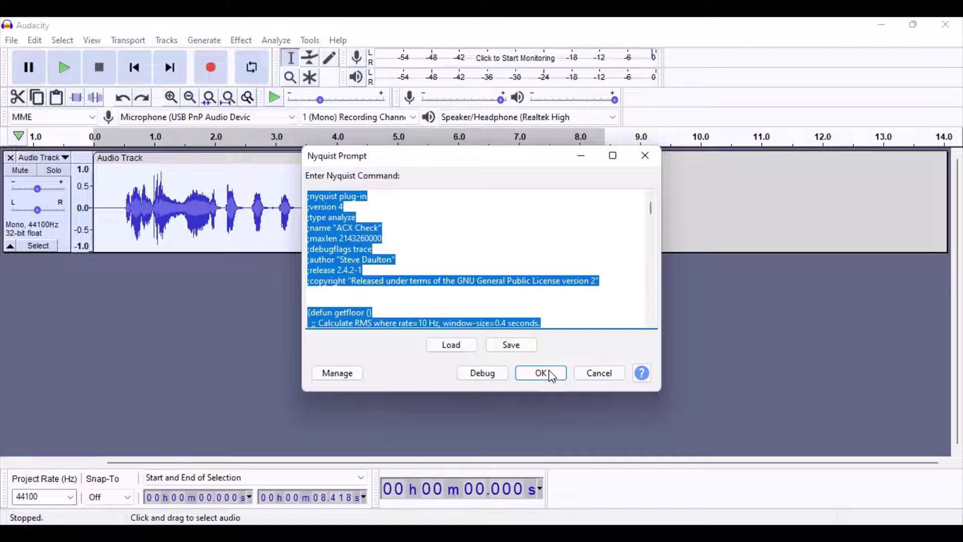
left_click(551, 376)
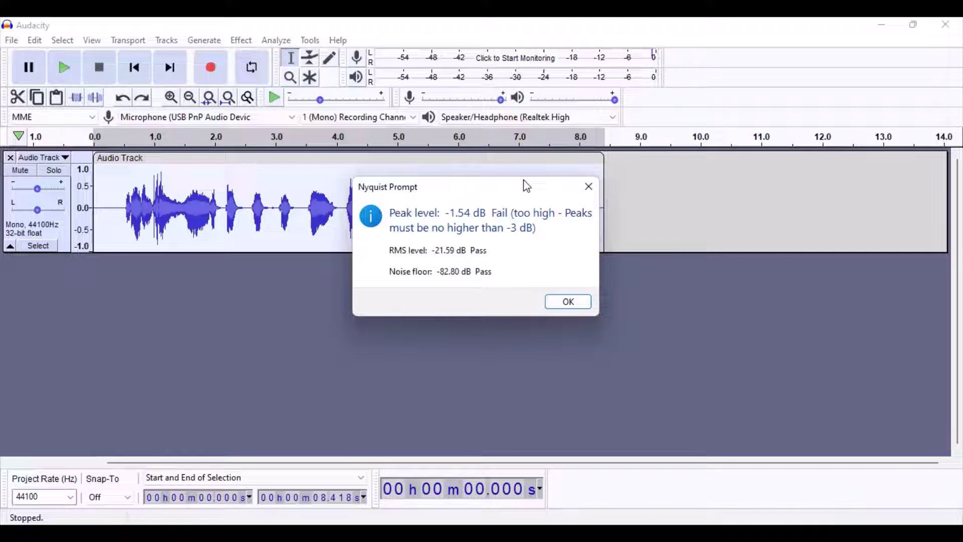
Normalize the speech track's peak to -3.1 dB
left_click(589, 188)
left_click(236, 41)
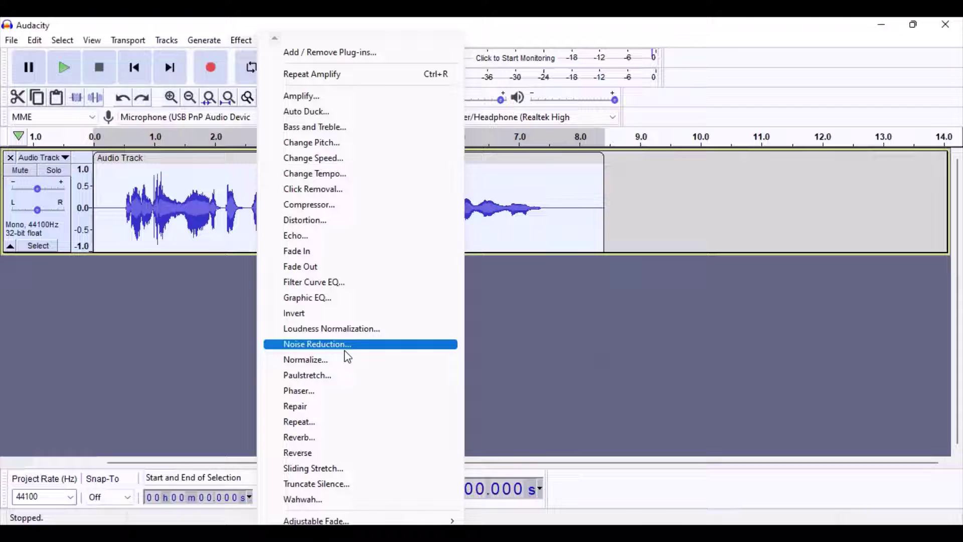
left_click(344, 359)
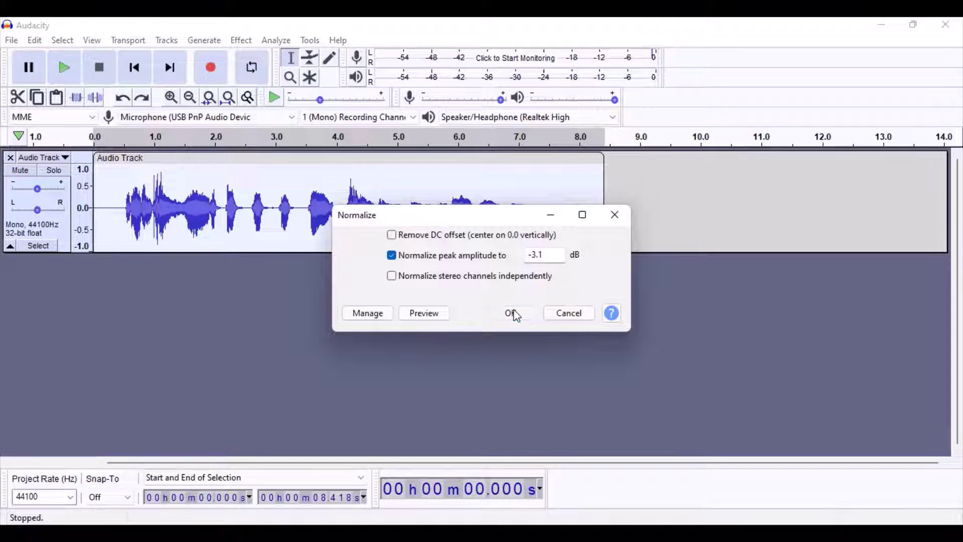
left_click(517, 315)
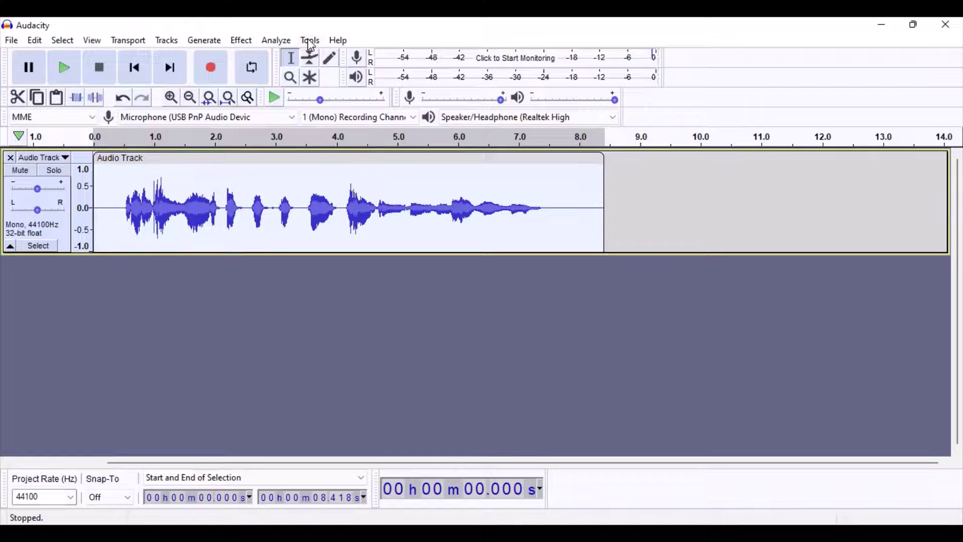
Run the ACX Check: peak -3.10 dB passes, RMS -23.15 dB fails
left_click(309, 40)
left_click(361, 171)
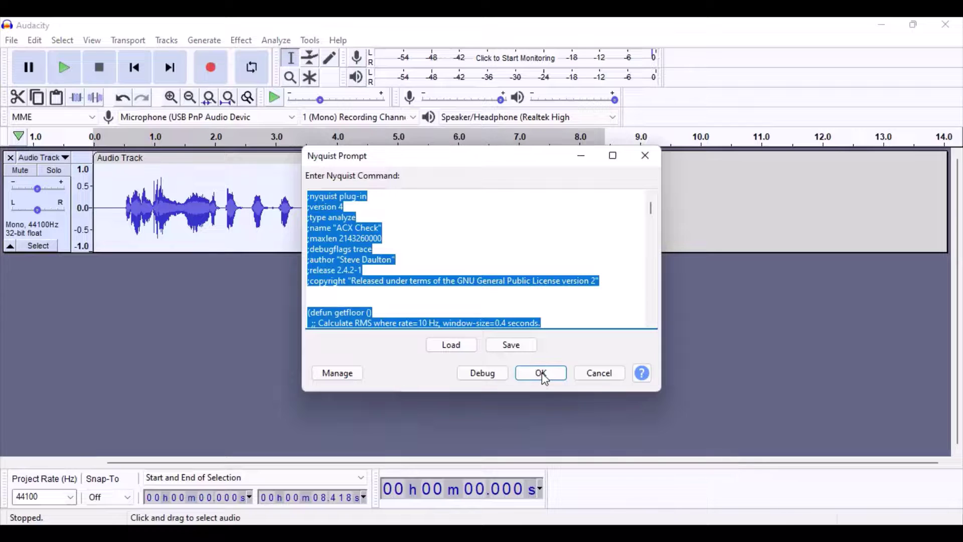
left_click(544, 376)
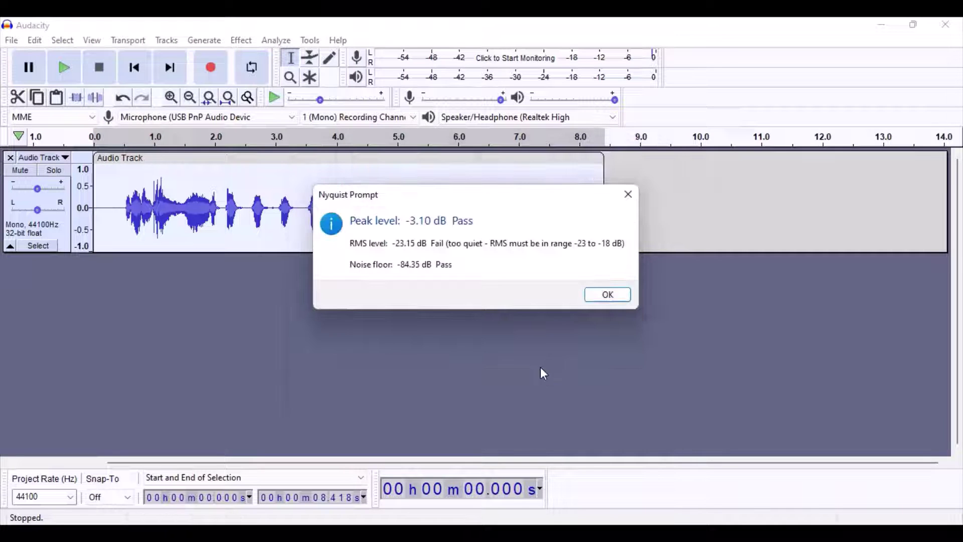
left_click(630, 202)
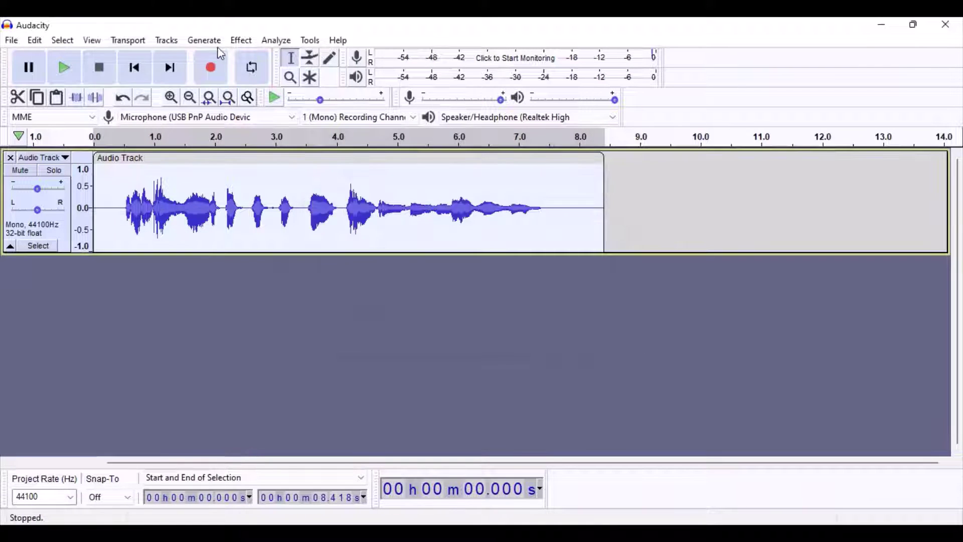
Compress the track with -21 dB threshold, 2:1 ratio and make-up gain
left_click(252, 42)
left_click(339, 205)
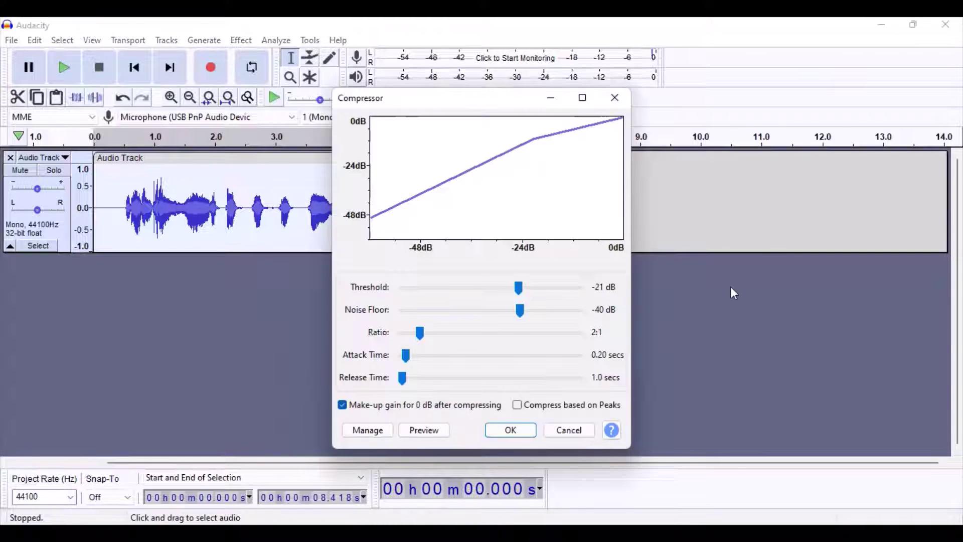
left_click(519, 436)
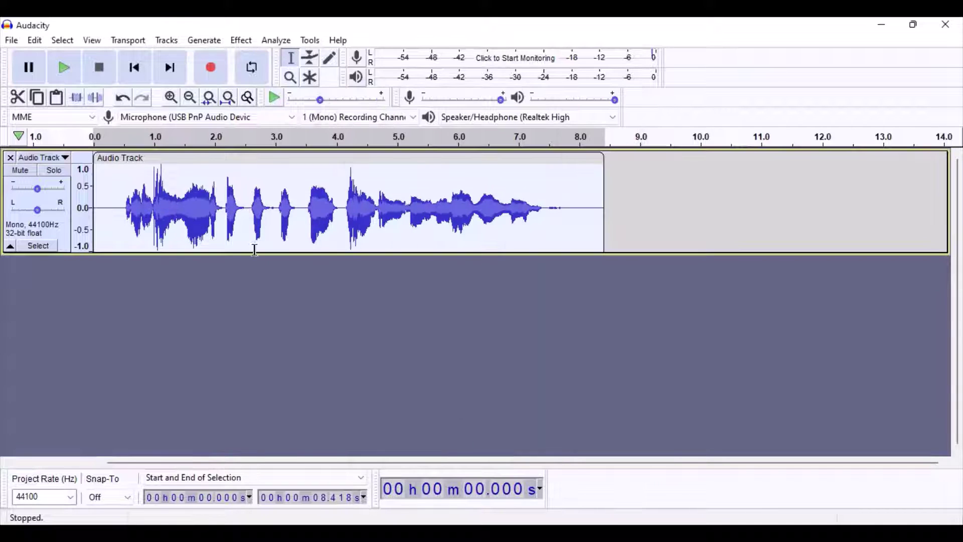
Run the ACX Check: RMS -18.55 dB passes, peak 0.00 dB fails
left_click(311, 40)
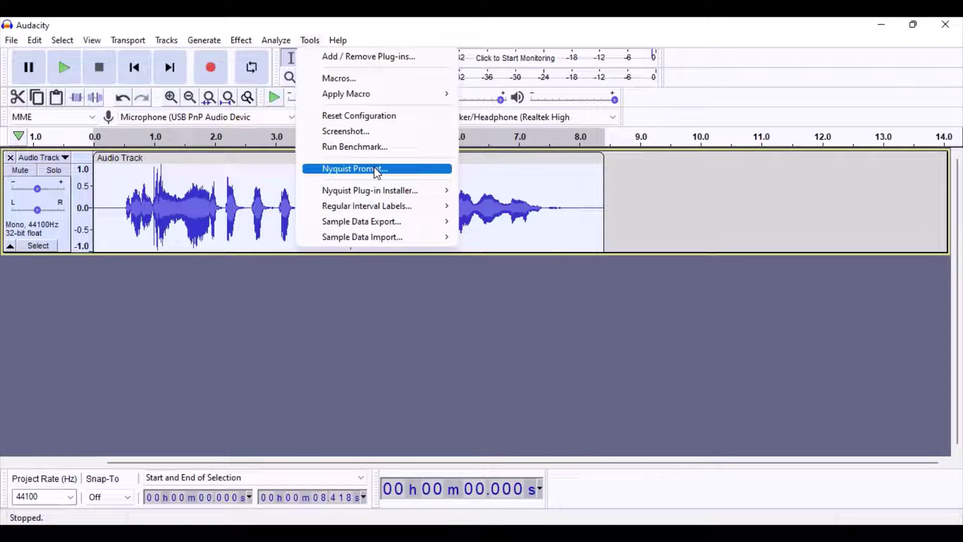
left_click(376, 168)
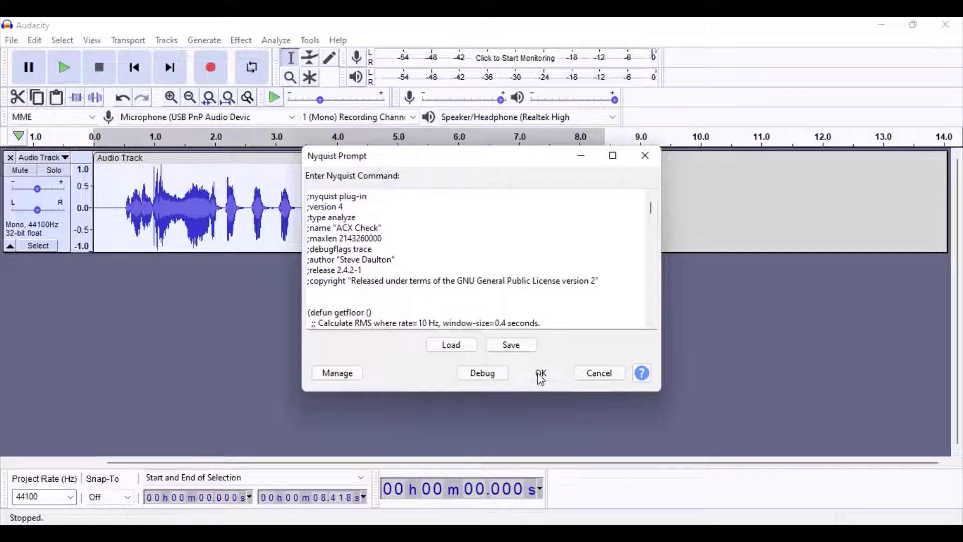
left_click(540, 383)
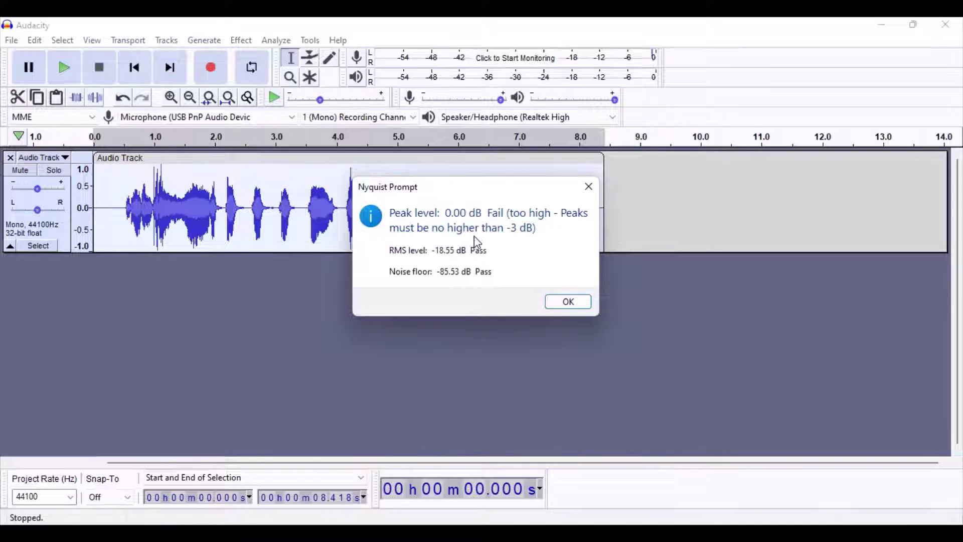
left_click(585, 189)
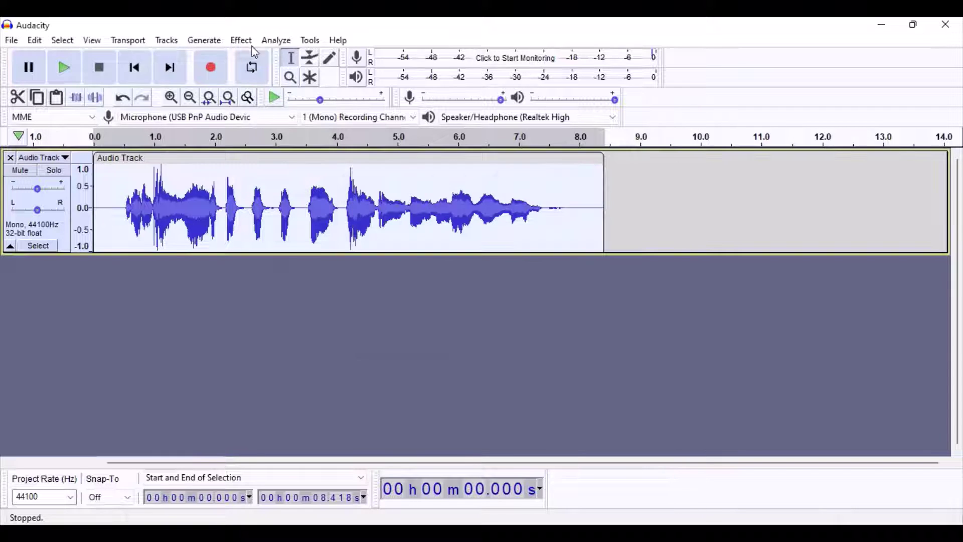
Amplify the compressed track by -3.1 dB, then load the ACX Check code in Nyquist Prompt
left_click(311, 40)
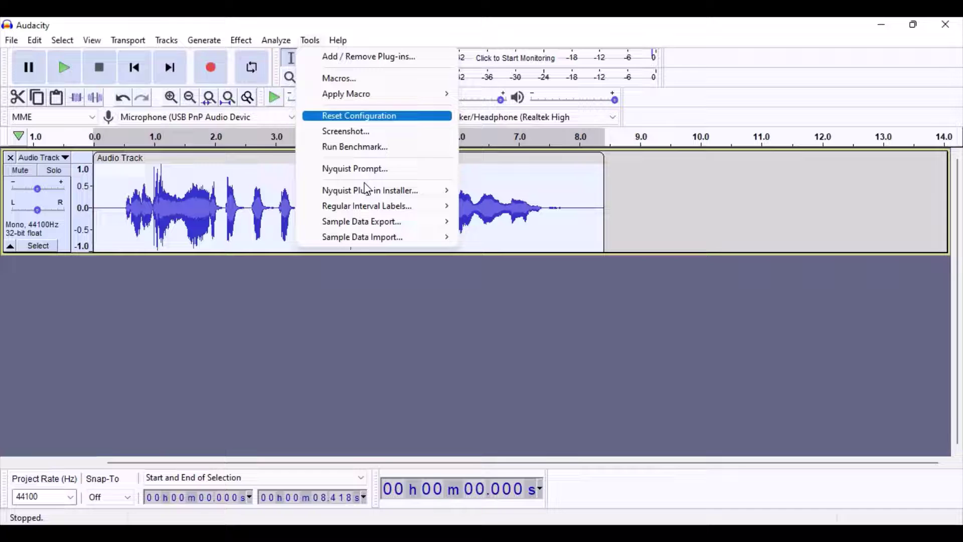
mouse_move(242, 44)
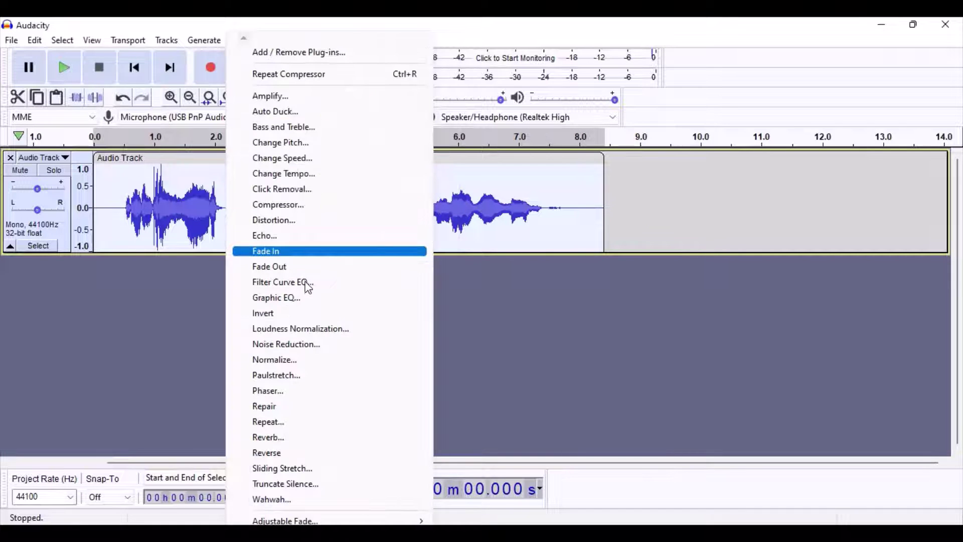
left_click(281, 97)
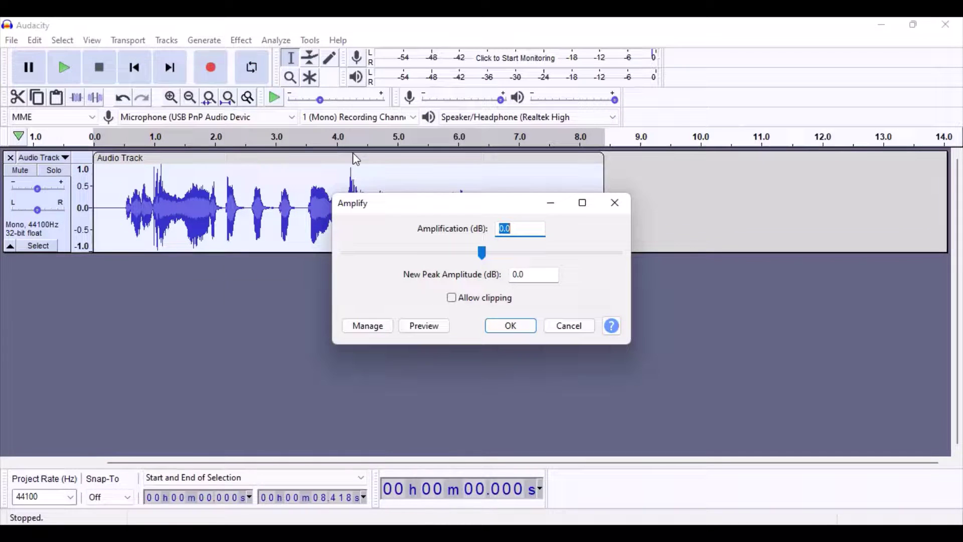
left_click(503, 228)
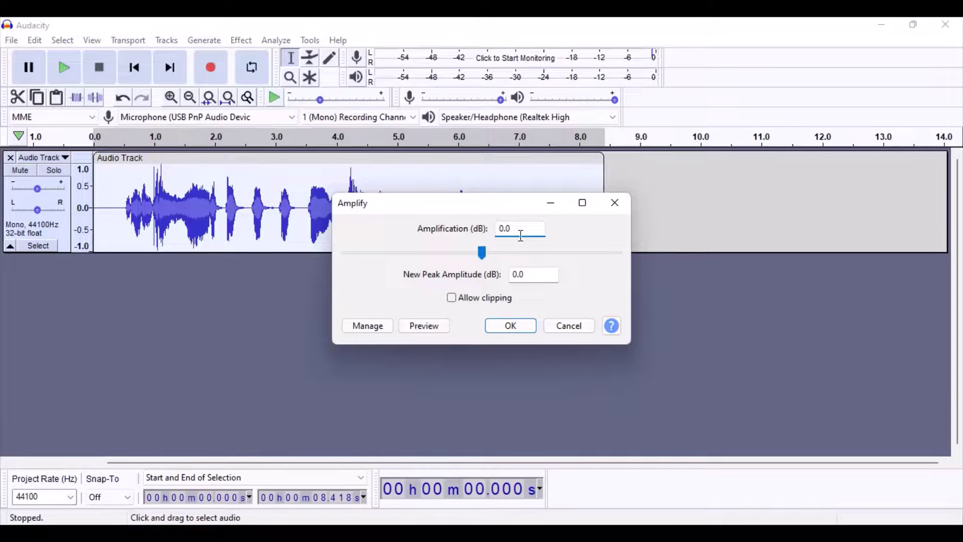
key("Delete")
key("BackSpace")
key("BackSpace")
type("-3.1")
key("Return")
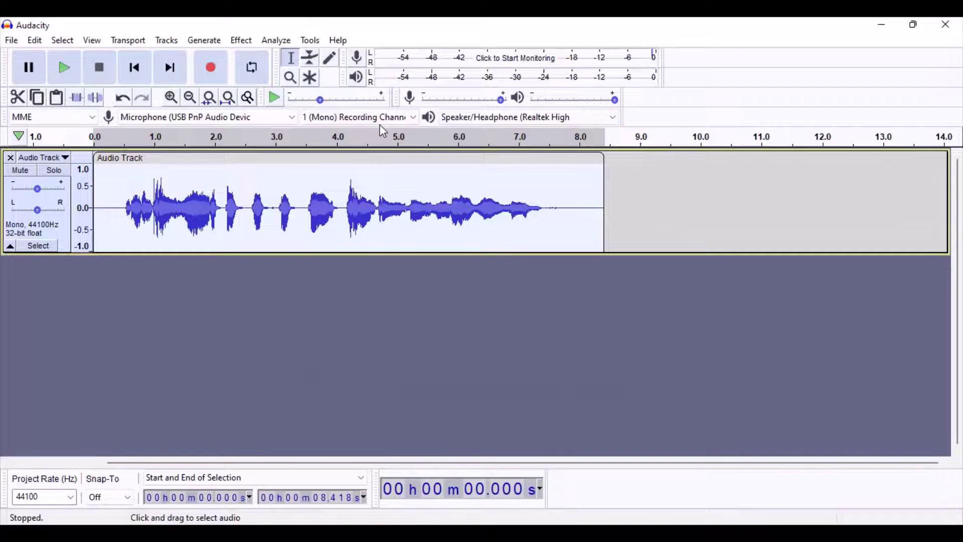
left_click(310, 41)
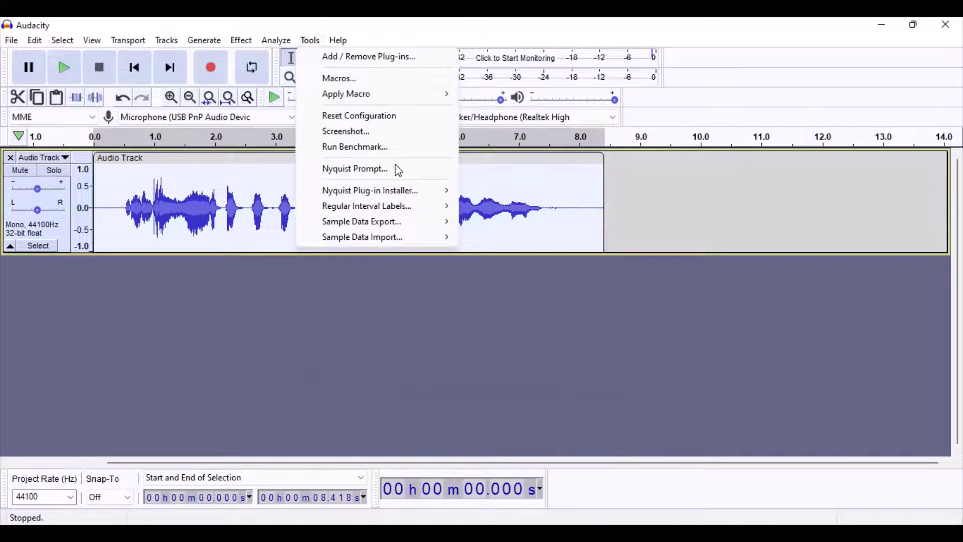
left_click(398, 171)
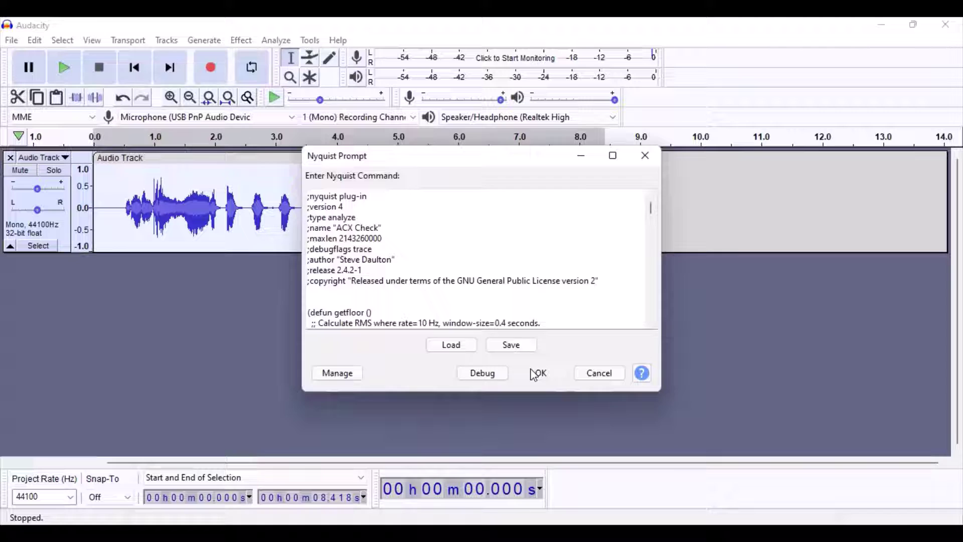
Run the ACX Check: peak -3.10 dB, RMS -21.65 dB and noise floor -88.63 dB all pass
left_click(533, 374)
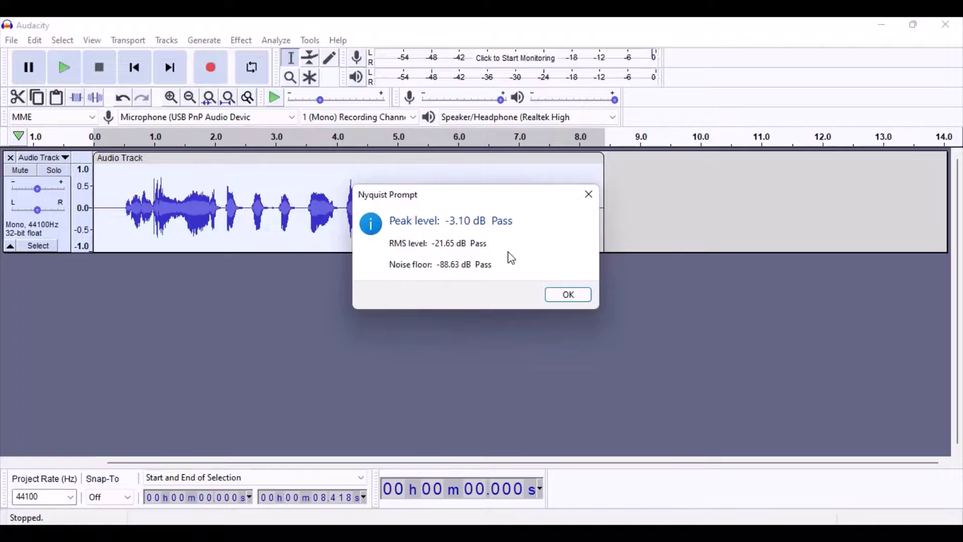
Close the Nyquist Prompt box showing the passing ACX Check peak, RMS and noise floor results
left_click(571, 297)
left_click(576, 295)
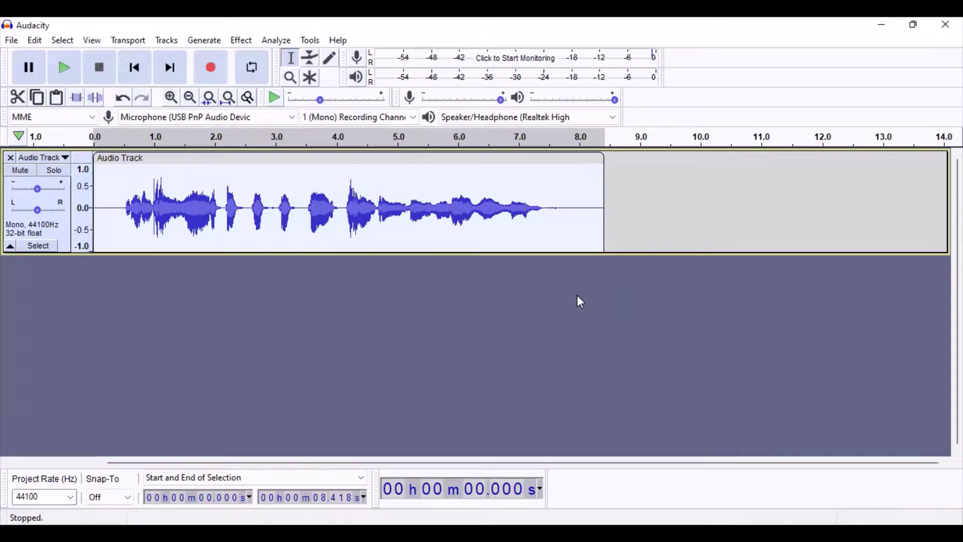